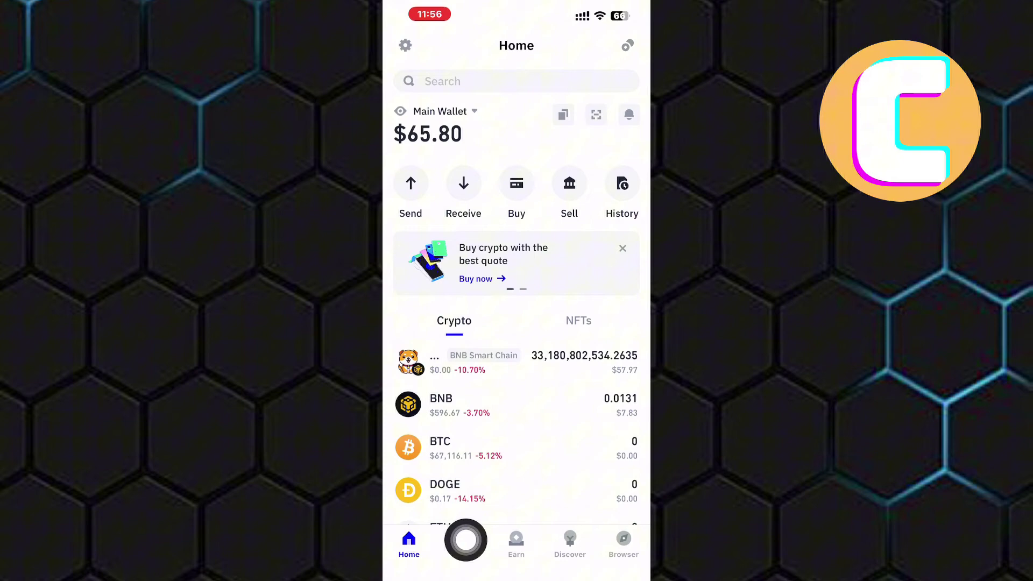
Open Trust Wallet's swap screen and check the BNB source token selector
{"action": "left_click", "coordinate": [465, 540]}
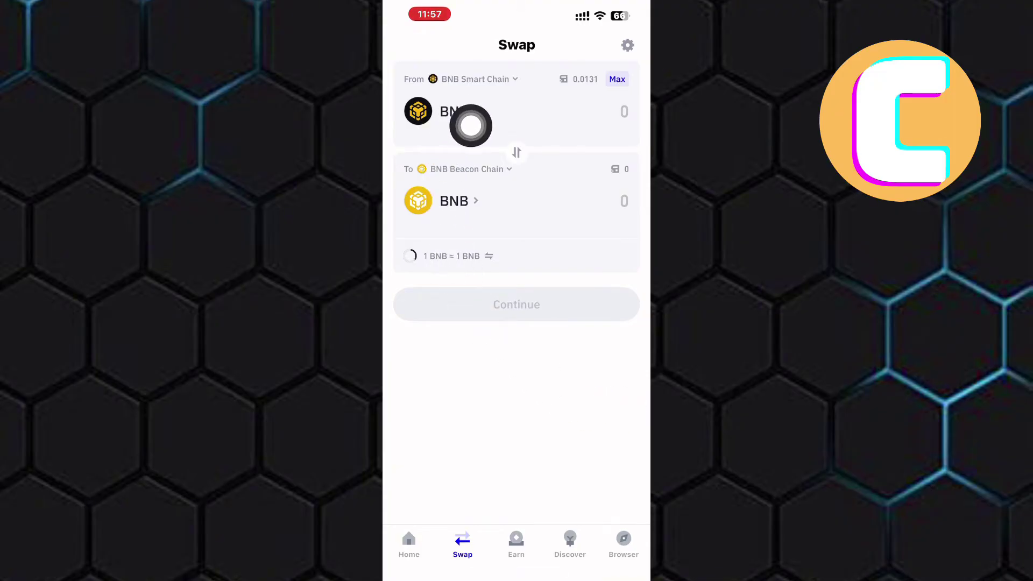
{"action": "left_click", "coordinate": [456, 114]}
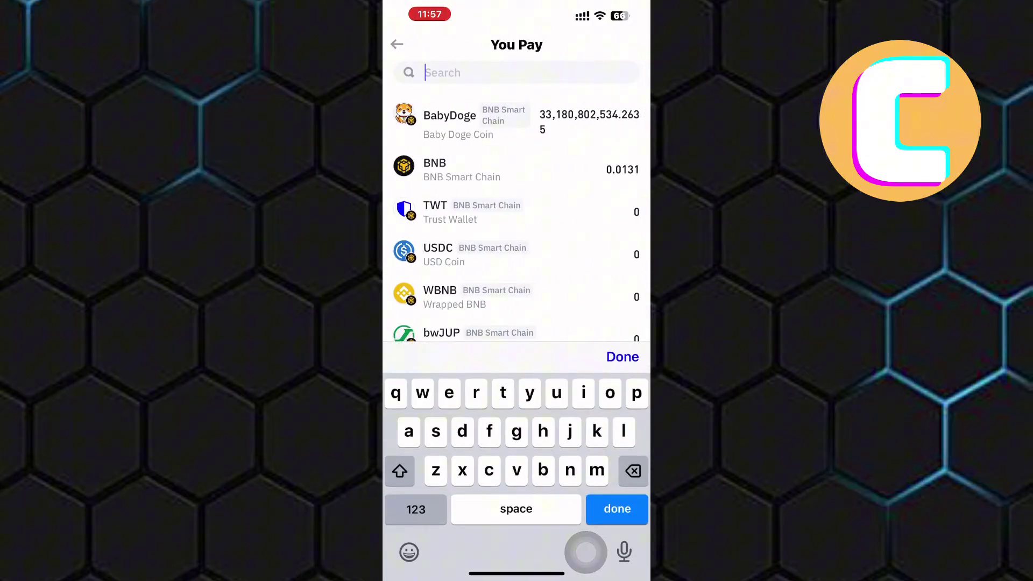
{"action": "type", "text": "bnb"}
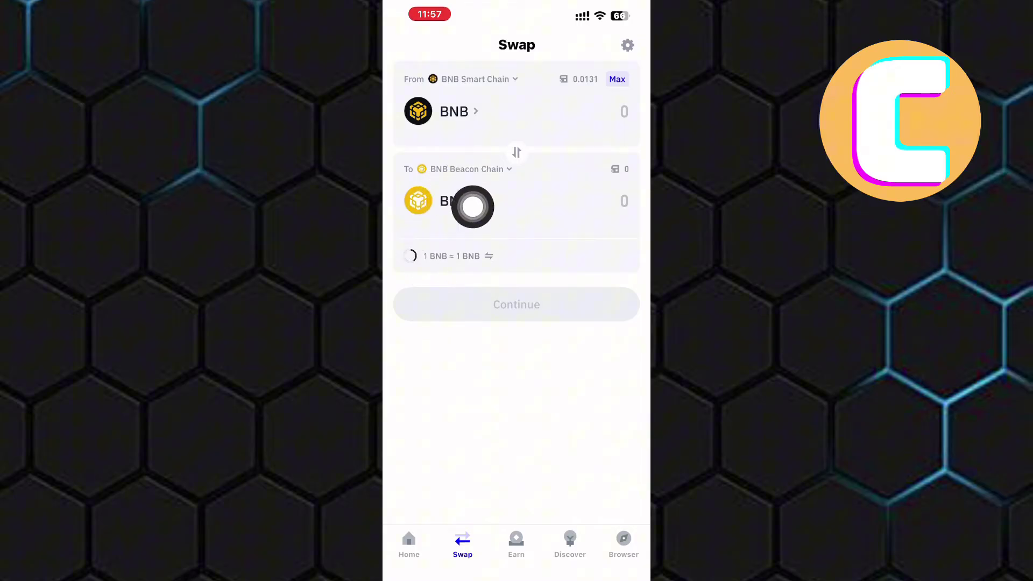
Search the receiving networks for 'usdt', close the list unchosen, and swipe out of the wallet
{"action": "left_click", "coordinate": [469, 168]}
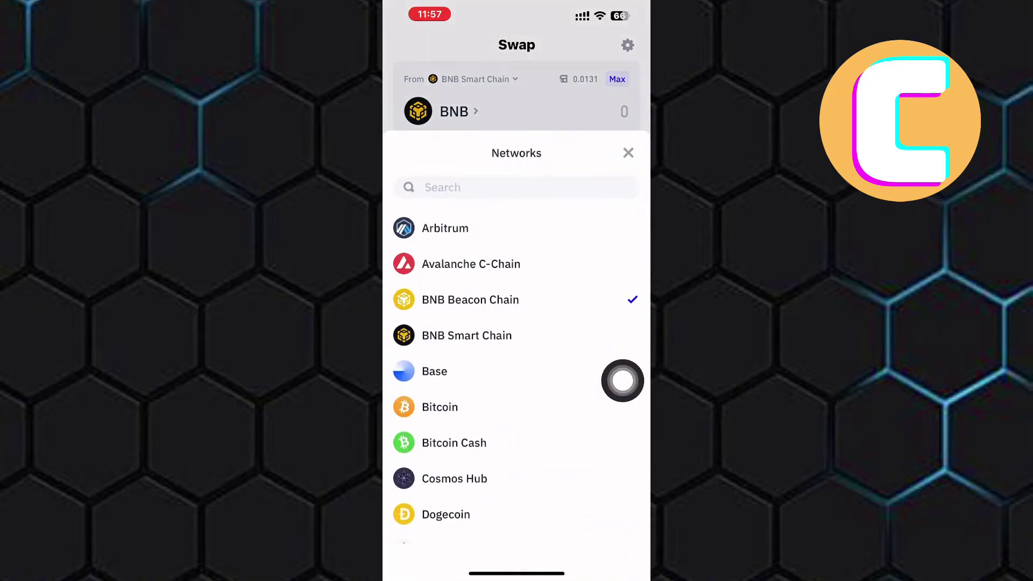
{"action": "left_click", "coordinate": [517, 187]}
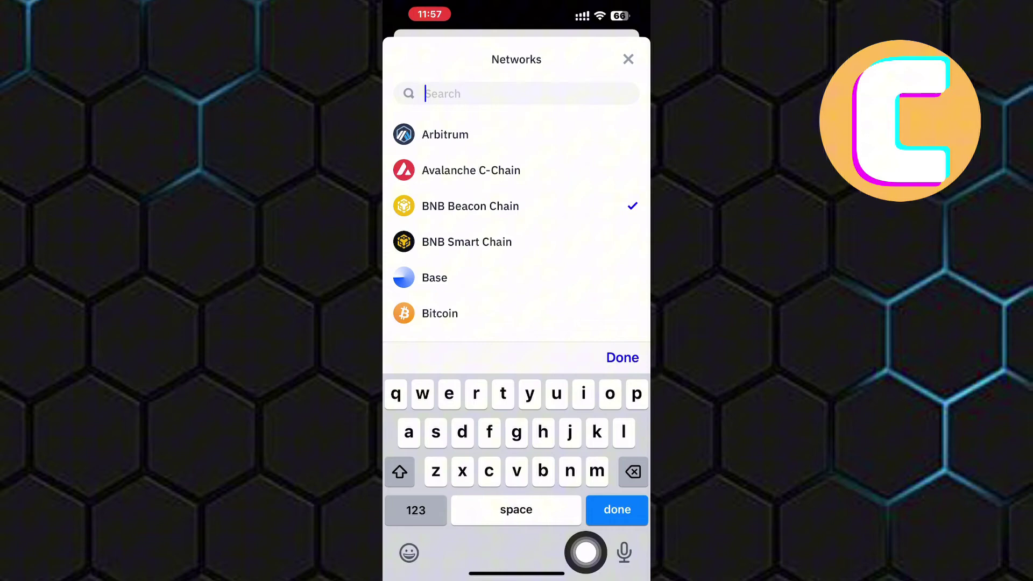
{"action": "type", "text": "usd"}
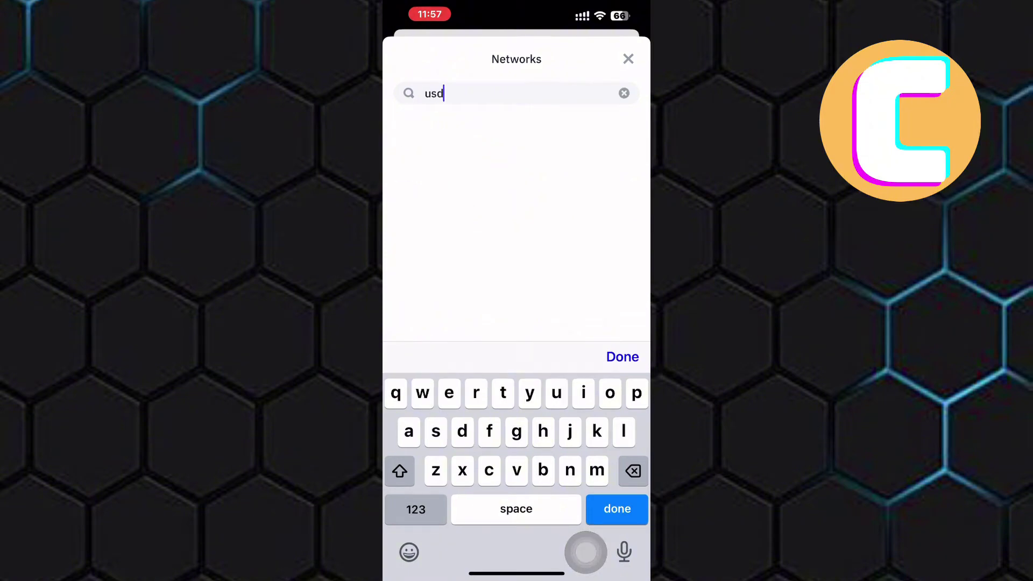
{"action": "type", "text": "t"}
{"action": "left_click", "coordinate": [622, 357]}
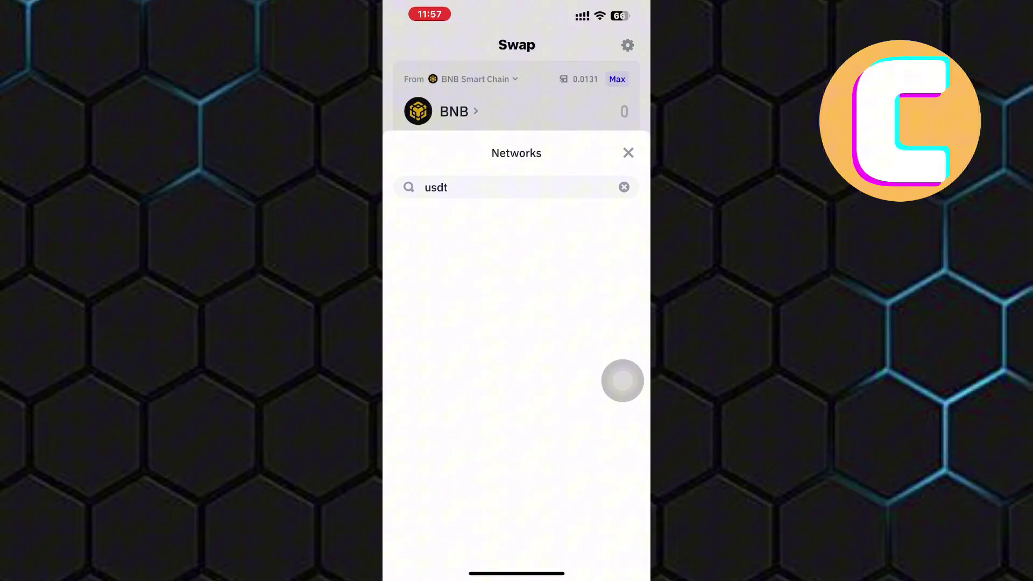
{"action": "left_click", "coordinate": [628, 153]}
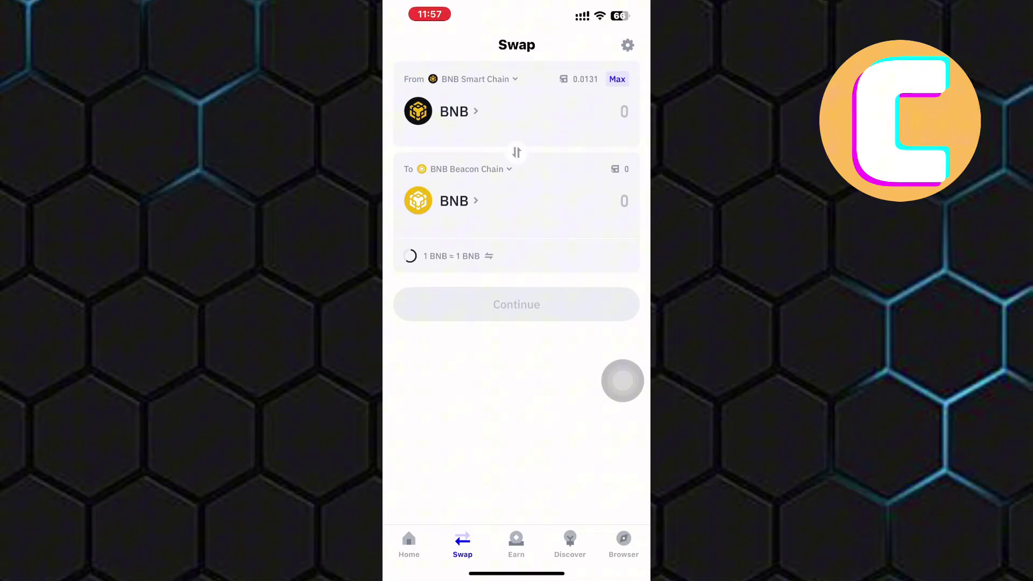
{"action": "left_click_drag", "start_coordinate": [517, 574], "coordinate": [517, 322]}
Launch Chrome and search 'pan' from the address bar to reach PancakeSwap
{"action": "left_click", "coordinate": [427, 396]}
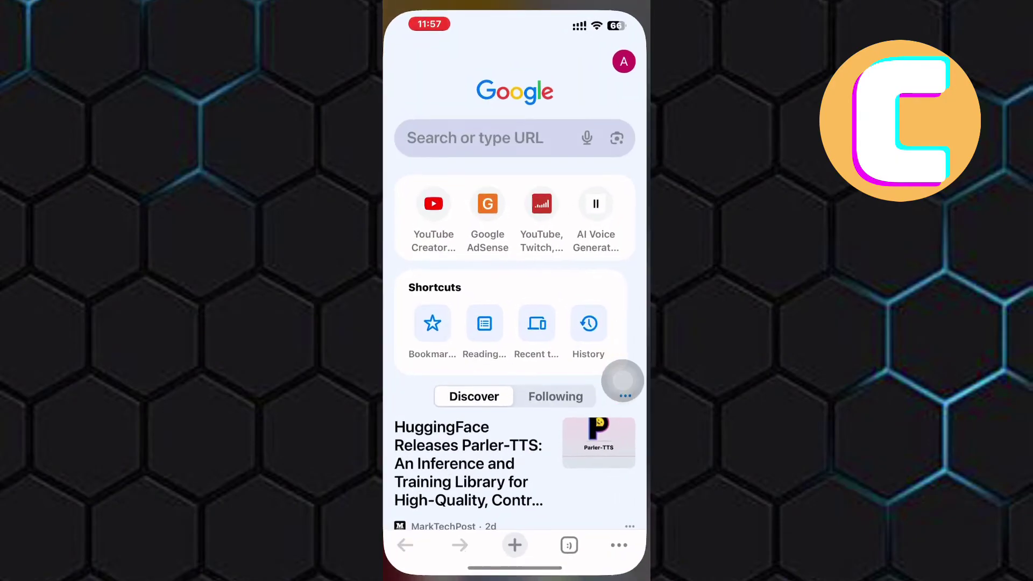
{"action": "left_click", "coordinate": [476, 130]}
{"action": "type", "text": "pan"}
{"action": "key", "text": "Return"}
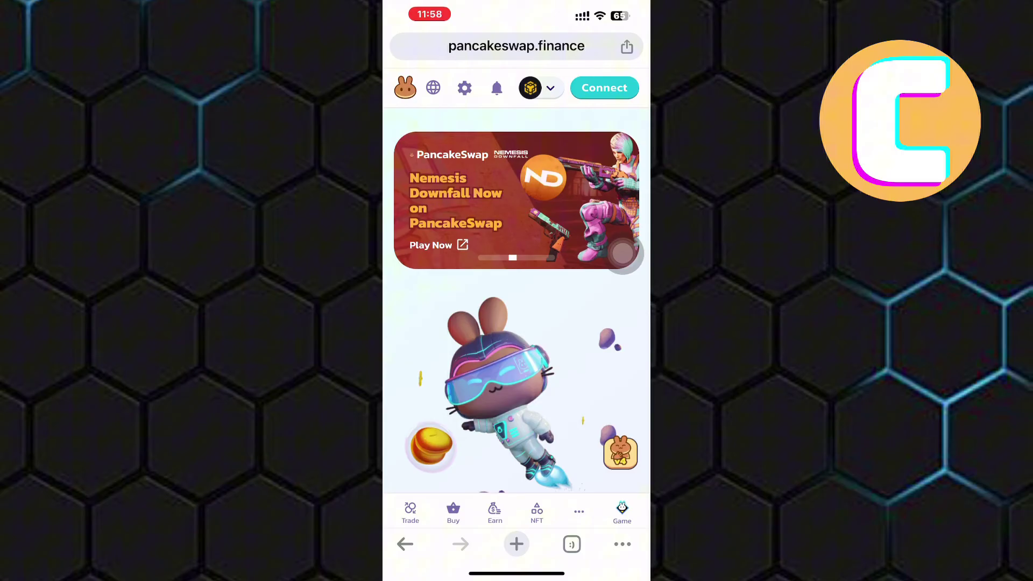
Connect PancakeSwap with Trust Wallet and allow the site to open the wallet app
{"action": "left_click", "coordinate": [604, 87]}
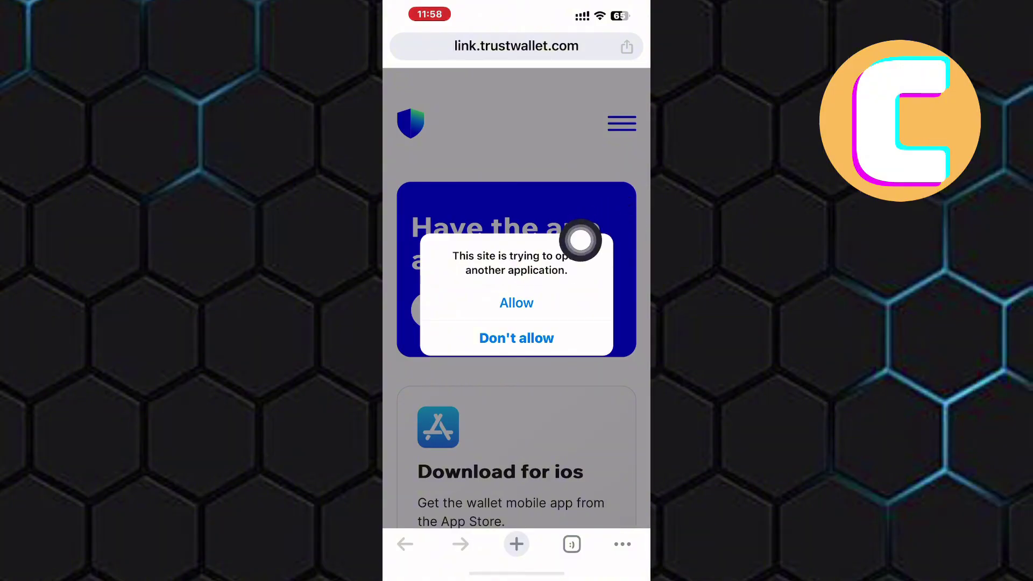
{"action": "left_click", "coordinate": [522, 301]}
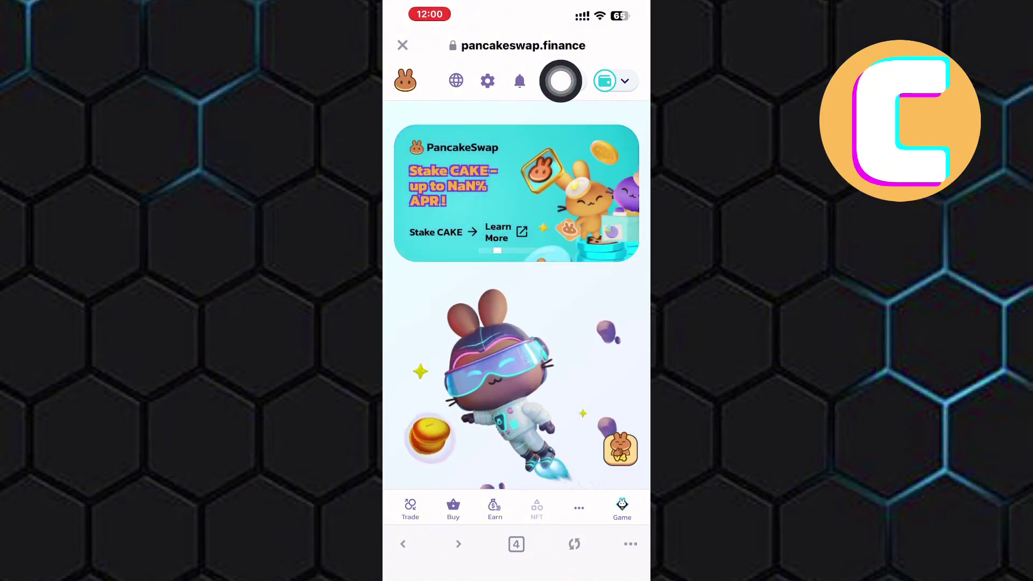
Switch PancakeSwap's network to BNB Chain and go to the Trade swap page
{"action": "left_click", "coordinate": [561, 81]}
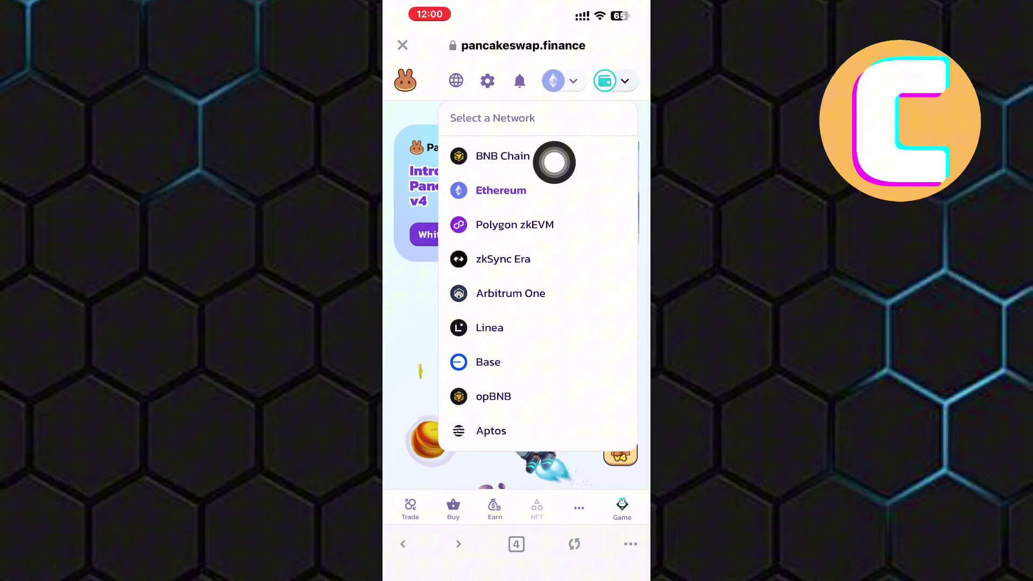
{"action": "left_click", "coordinate": [502, 156]}
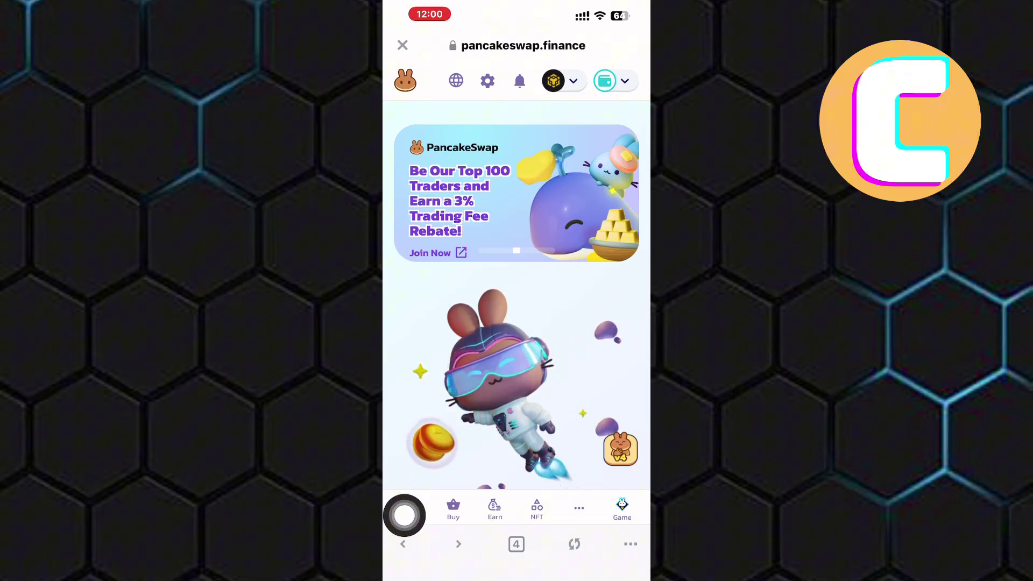
{"action": "left_click", "coordinate": [410, 509]}
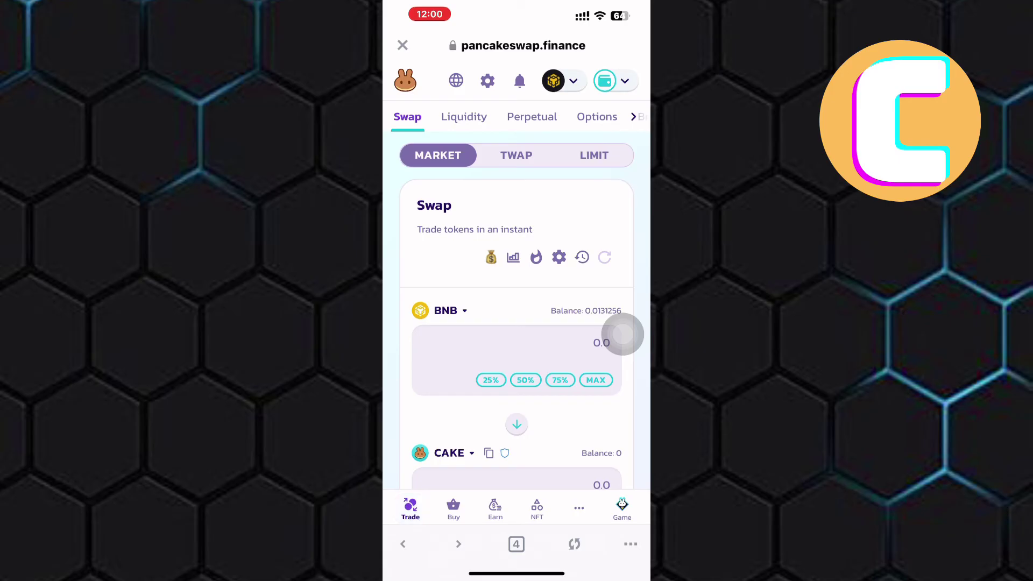
{"action": "scroll", "coordinate": [516, 324], "scroll_direction": "down", "scroll_amount": 2}
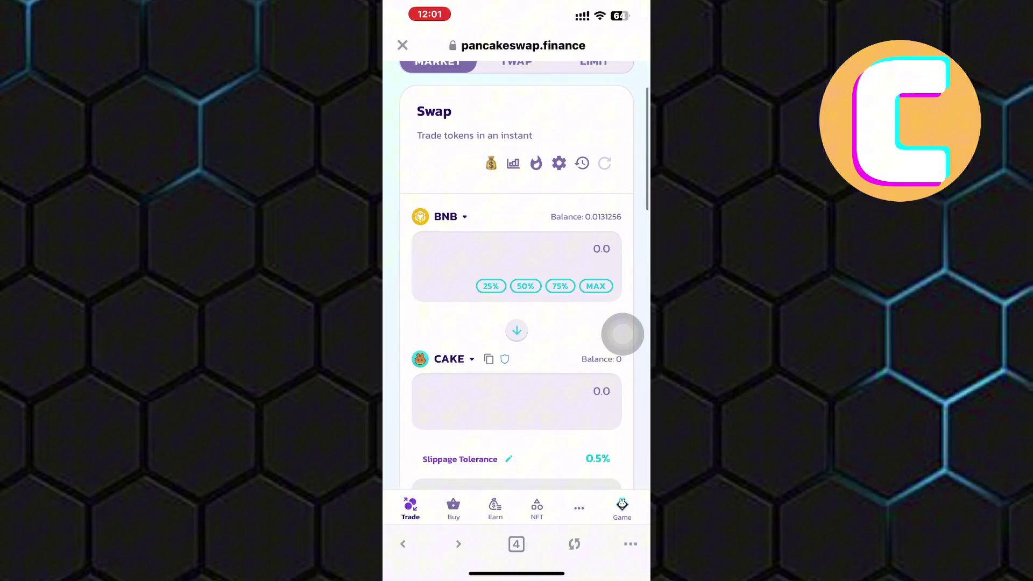
{"action": "scroll", "coordinate": [622, 331], "scroll_direction": "down", "scroll_amount": 1}
Enter 50% of the BNB balance (about 0.006 BNB) and replace CAKE with USDT
{"action": "left_click", "coordinate": [526, 235]}
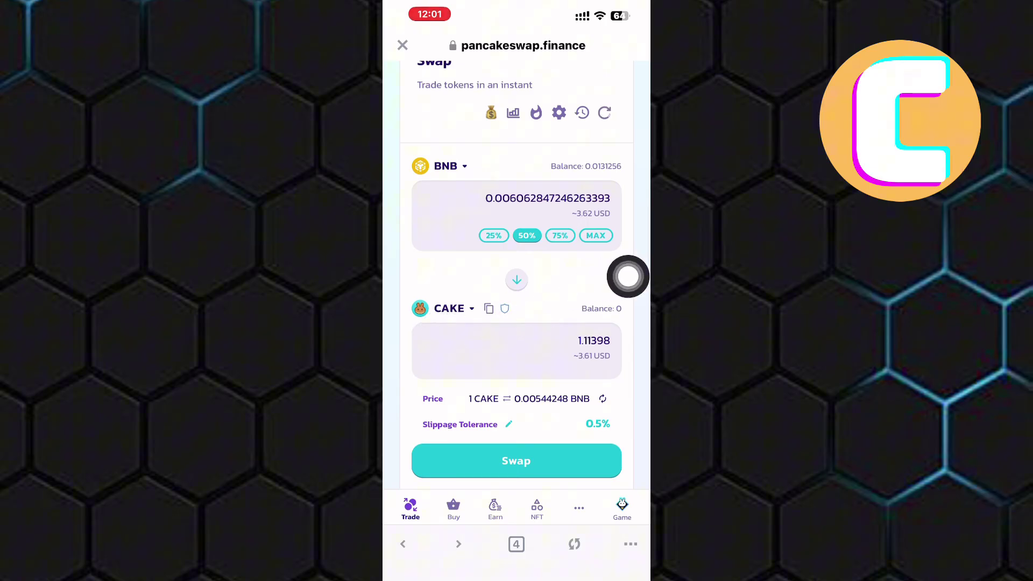
{"action": "left_click", "coordinate": [627, 276]}
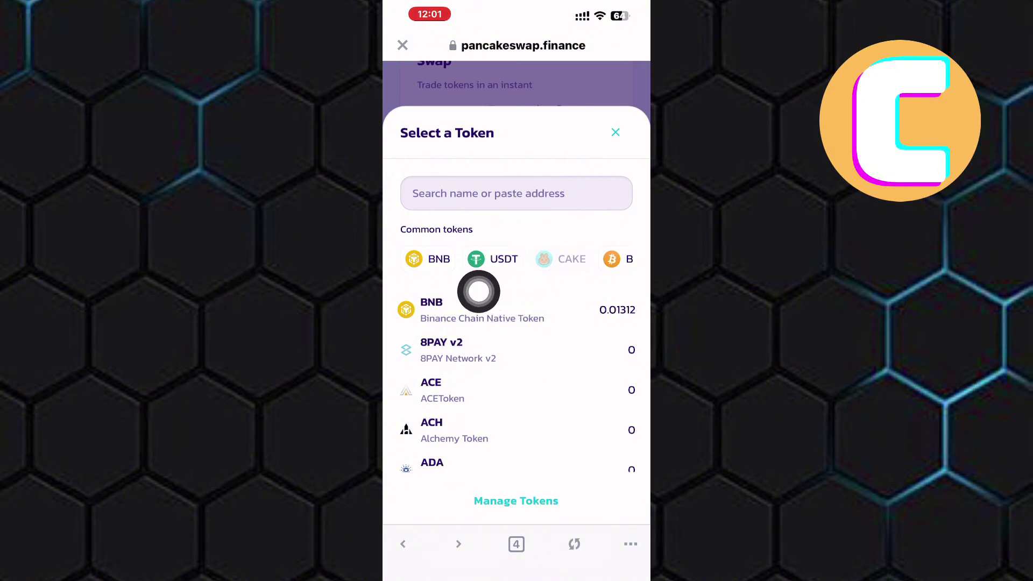
{"action": "left_click", "coordinate": [622, 164]}
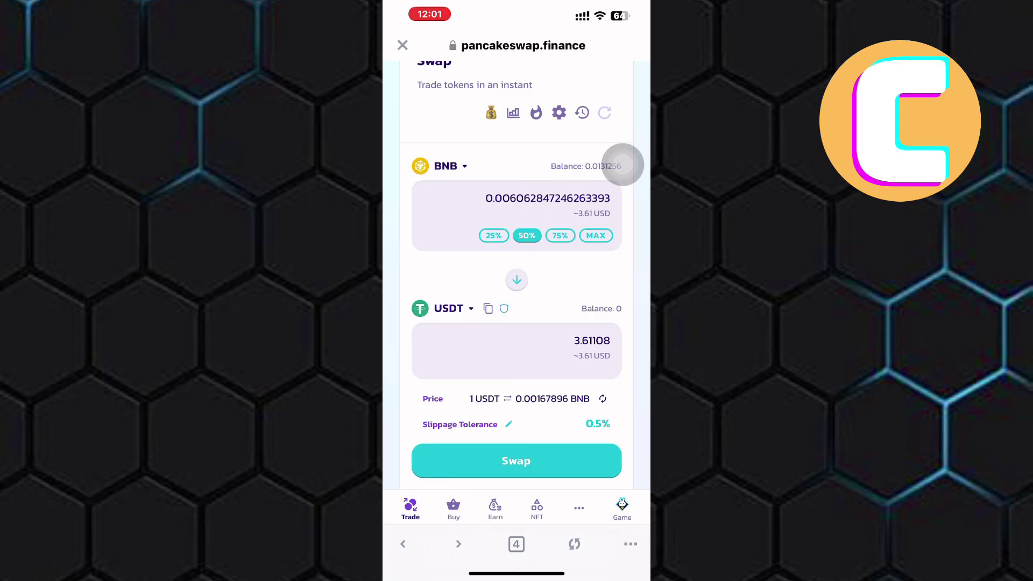
{"action": "scroll", "coordinate": [622, 164], "scroll_direction": "down", "scroll_amount": 3}
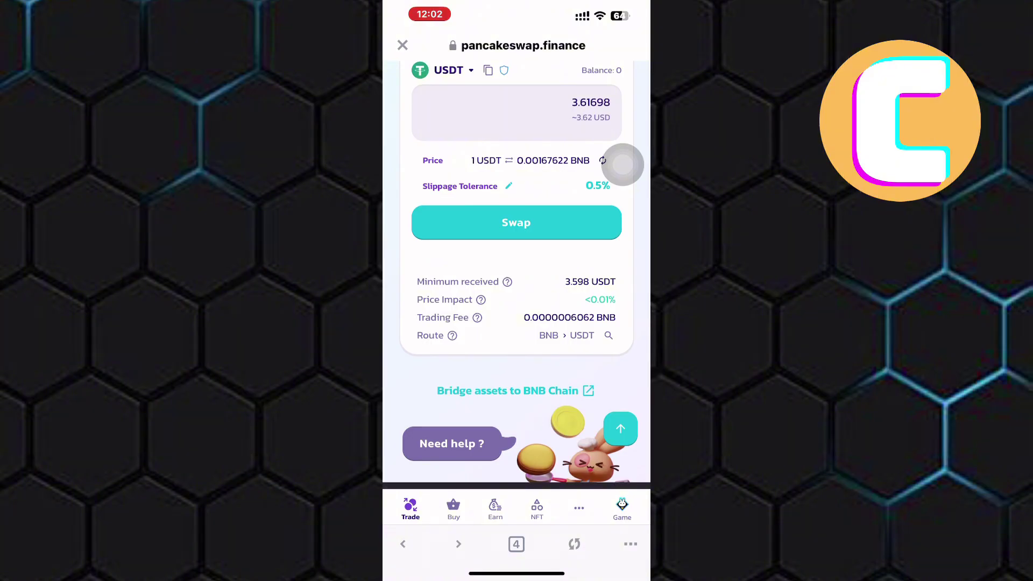
{"action": "scroll", "coordinate": [622, 164], "scroll_direction": "up", "scroll_amount": 4}
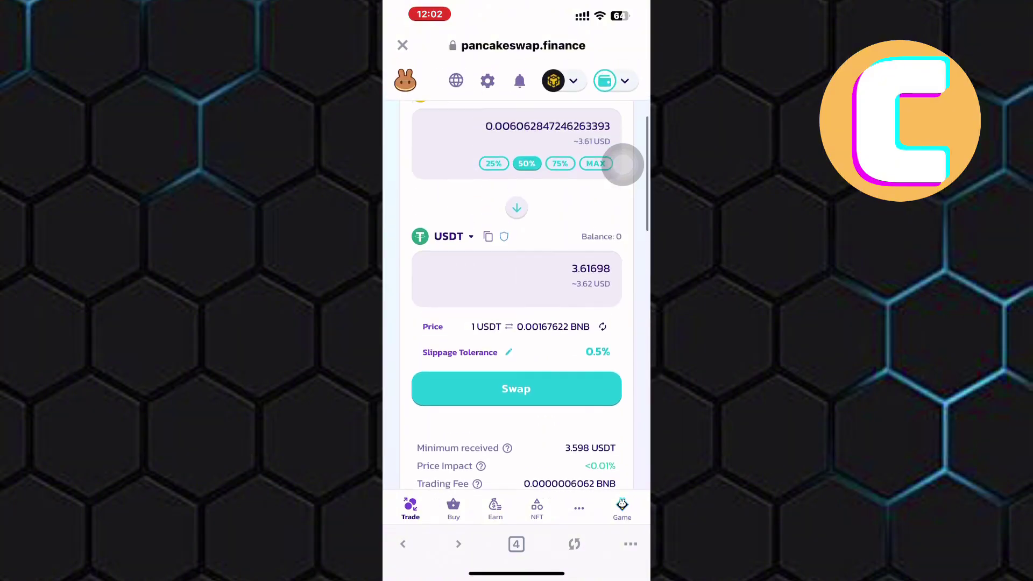
{"action": "scroll", "coordinate": [623, 165], "scroll_direction": "down", "scroll_amount": 3}
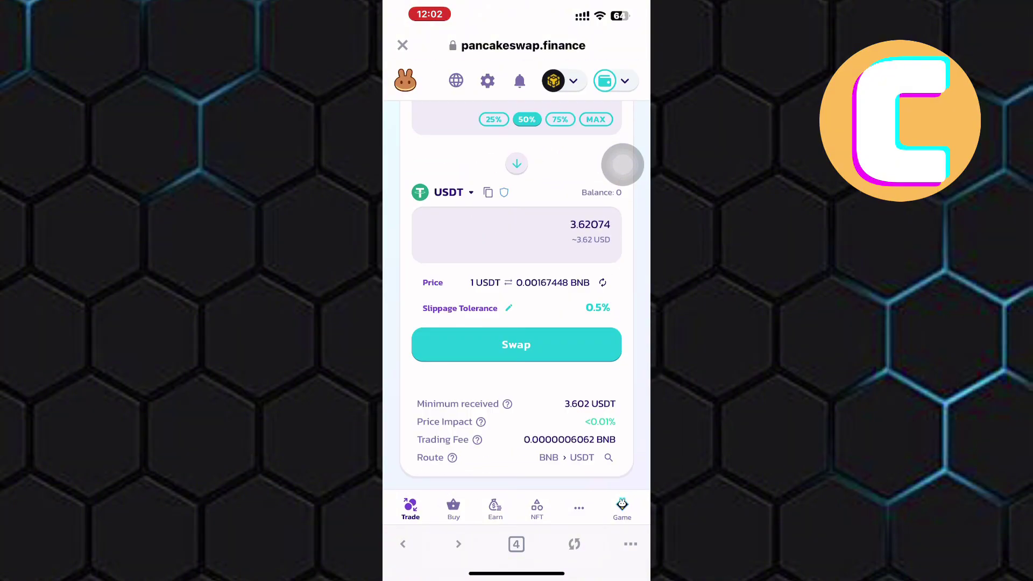